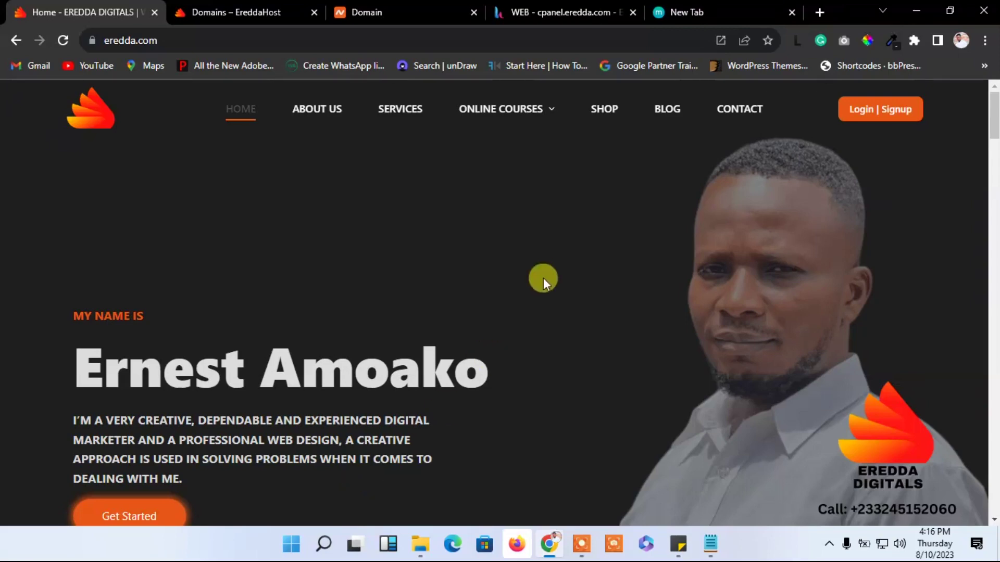
Step: Switch from the Eredda Digitals site to the Hestia web domains list tab (cpanel.eredda.com)
click(541, 7)
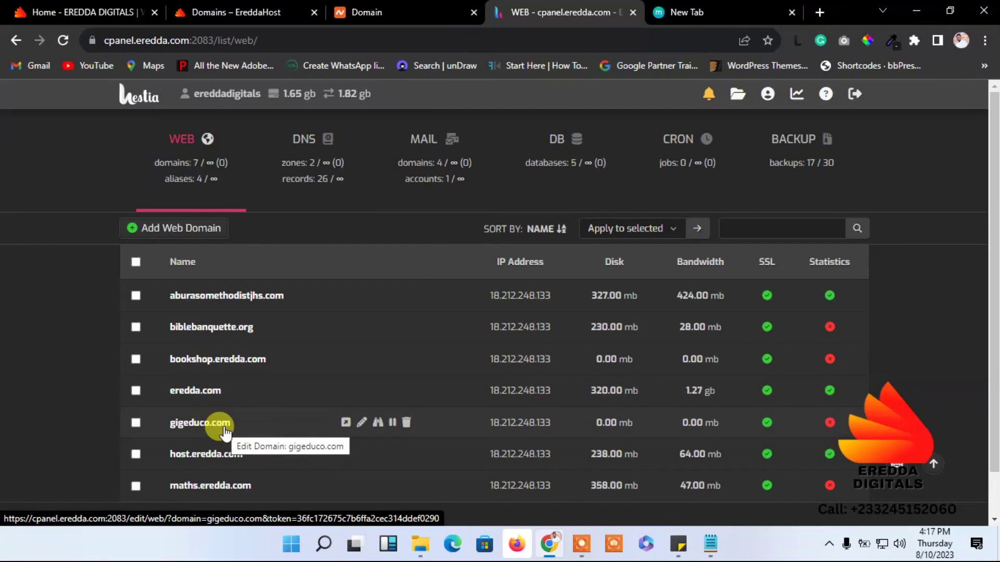
Step: Show the DNS zones list and open the records of the gigeduco.com zone
click(310, 155)
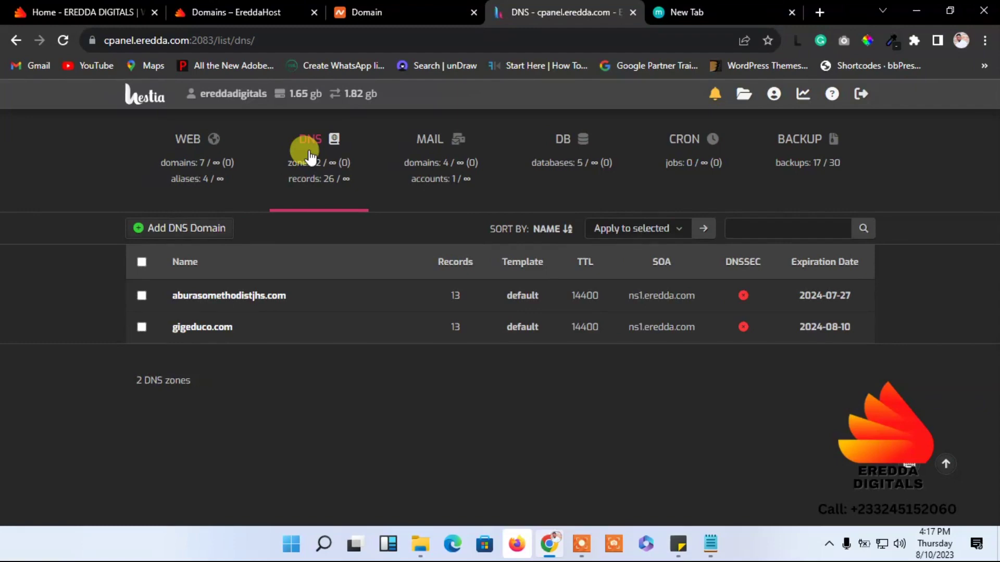
click(196, 167)
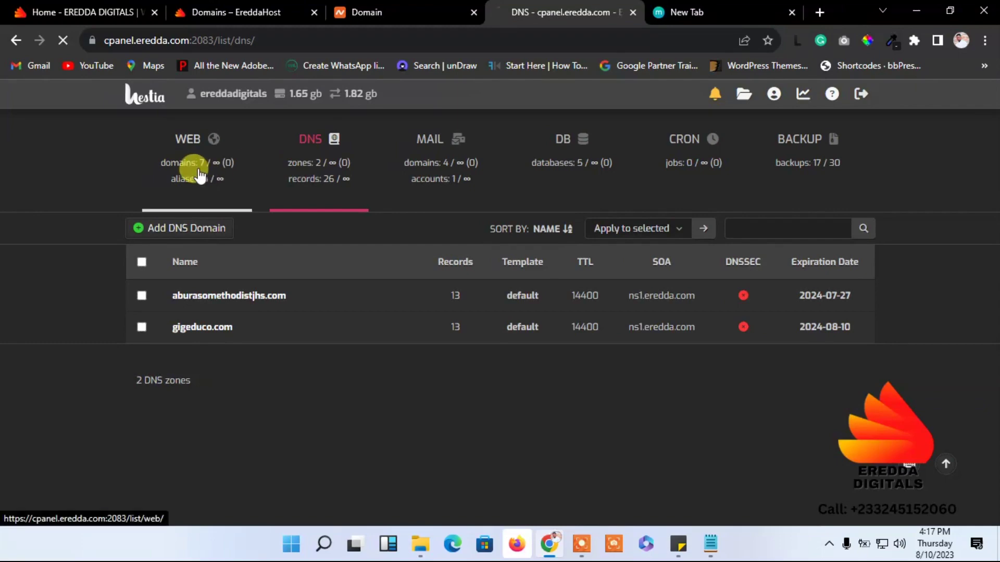
click(290, 172)
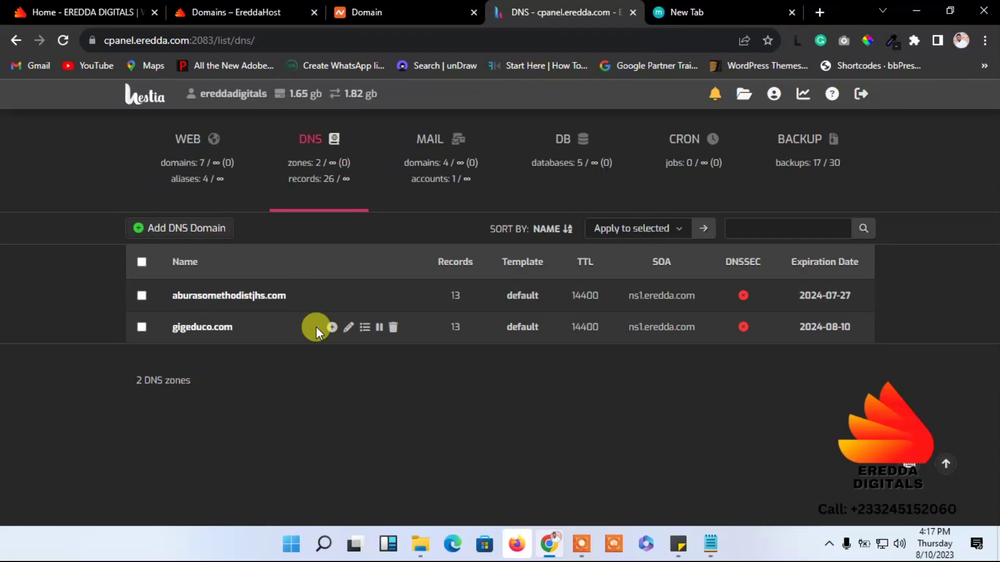
click(365, 333)
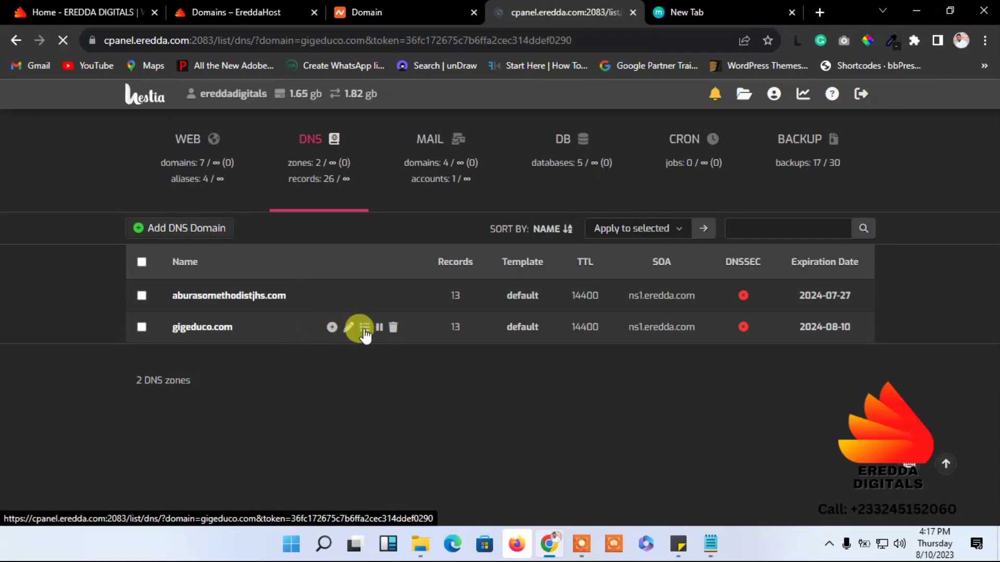
Step: Scroll through gigeduco.com's 13 NS, A, CNAME, MX and TXT records
scroll(990, 208, down, 5)
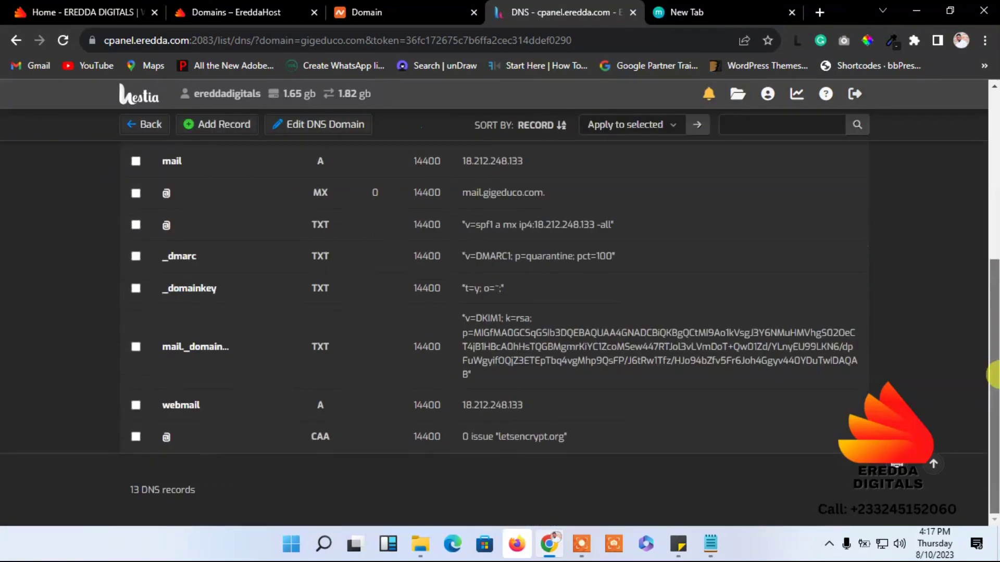
scroll(973, 242, up, 4)
scroll(979, 312, down, 4)
drag(993, 348, 962, 158)
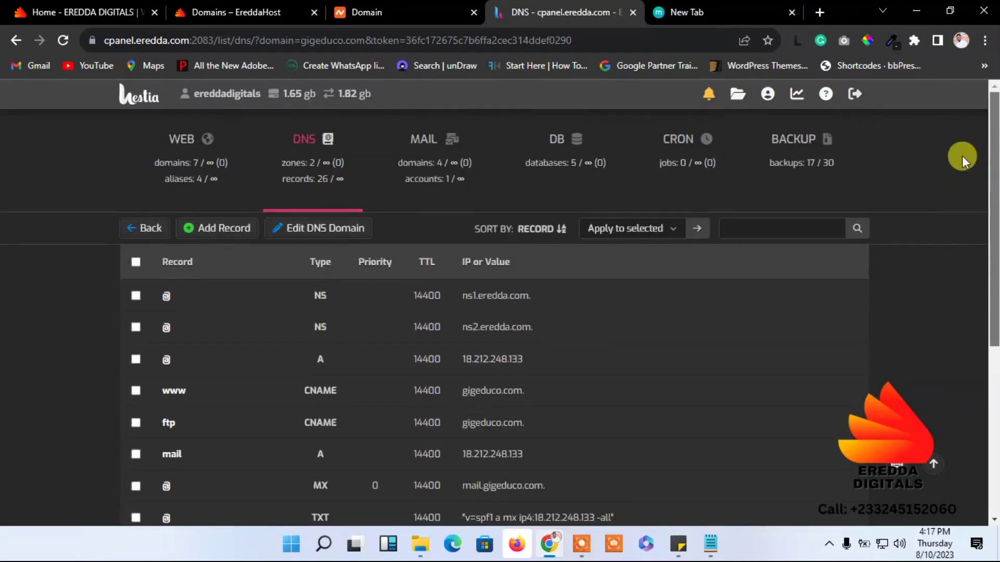
Step: Copy the root A record's IP 18.212.248.133, then start a new DNS record for gigeduco.com
click(228, 235)
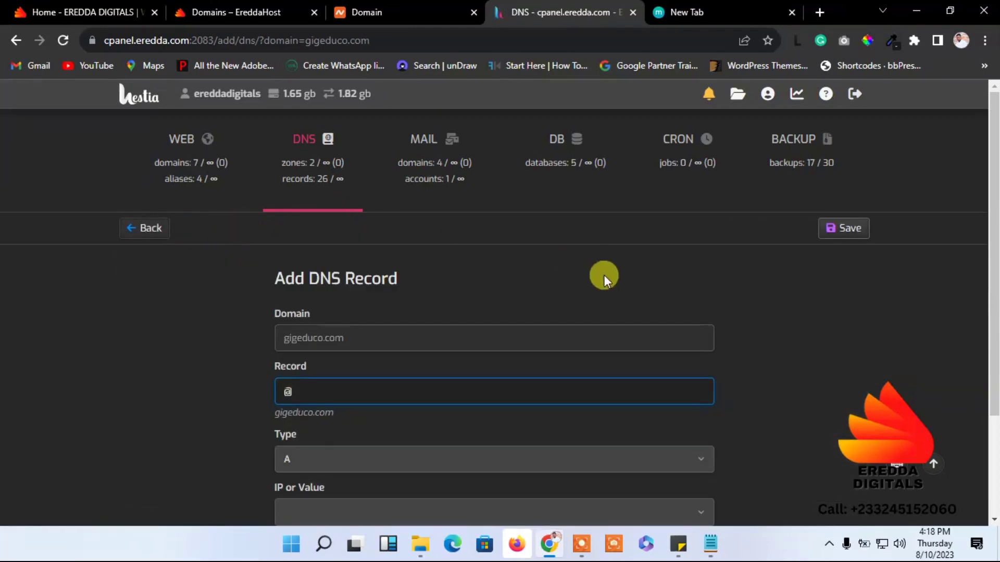
click(138, 227)
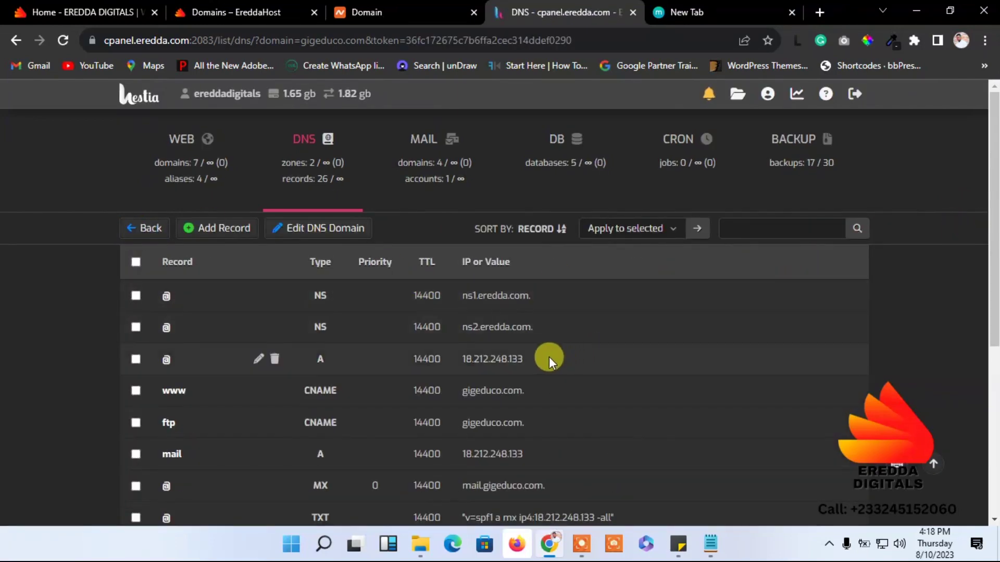
drag(549, 357, 459, 361)
right_click(459, 361)
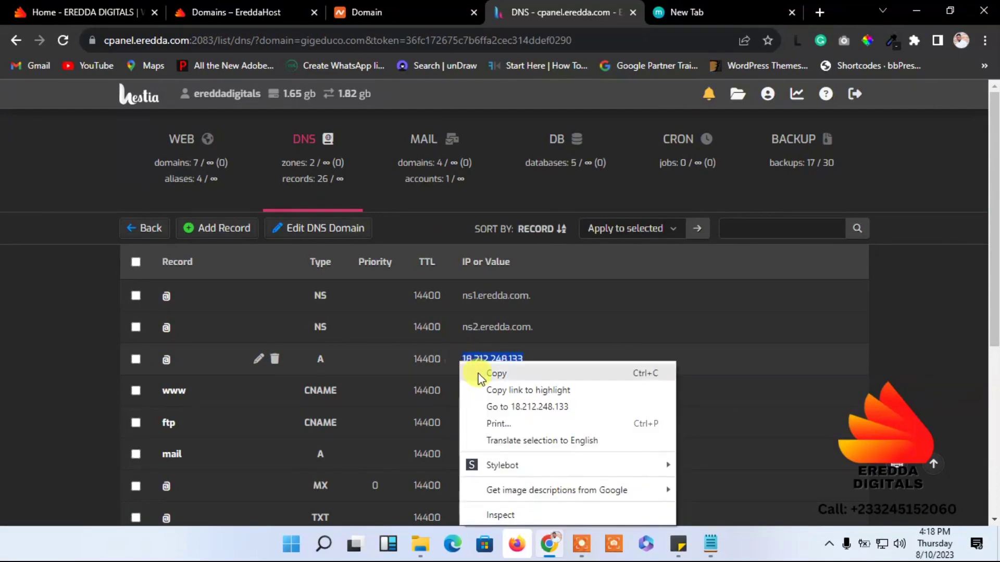
click(478, 373)
click(202, 232)
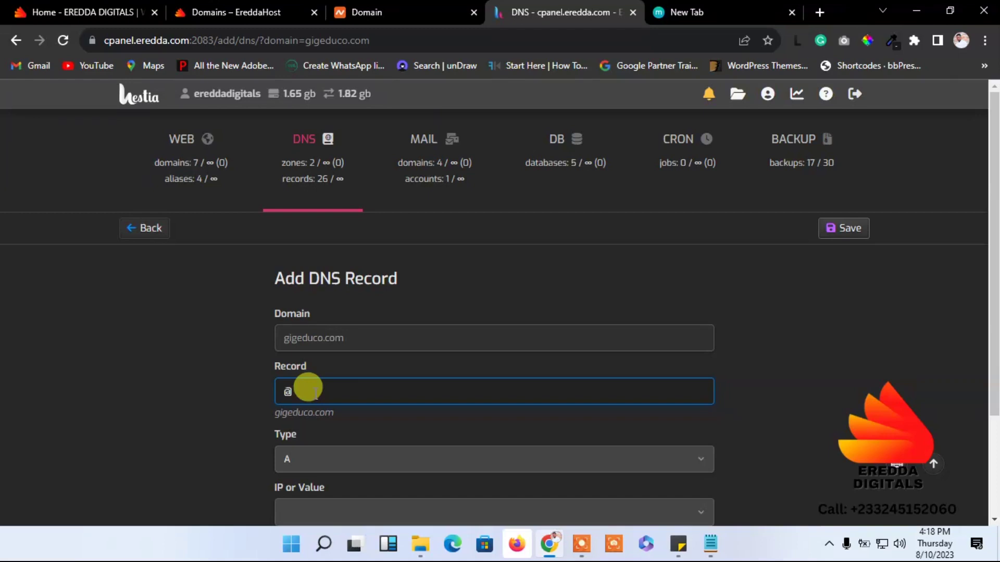
Step: Name the new record 'bookshop' and paste 18.212.248.133 as its IP value
key(BackSpace)
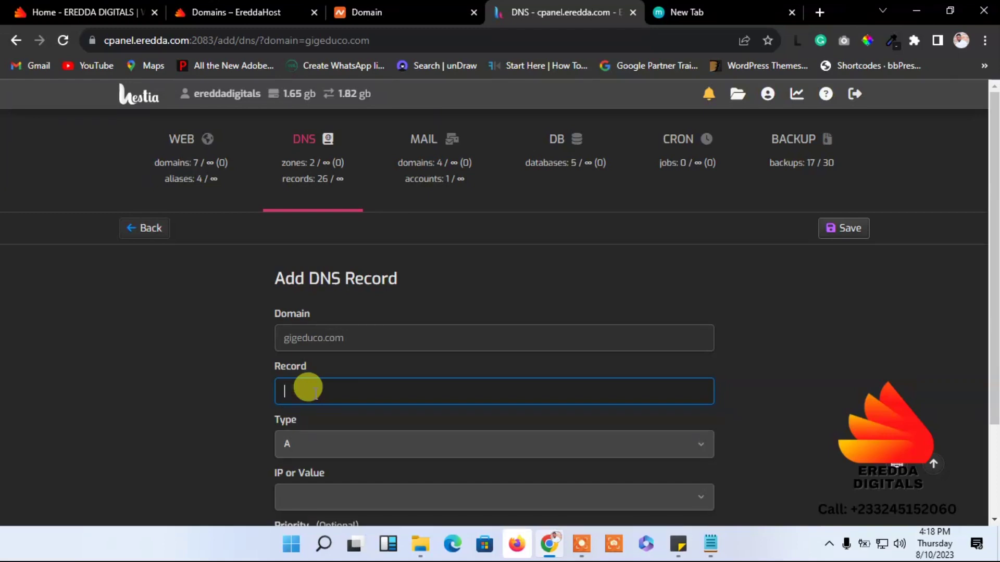
text(sh)
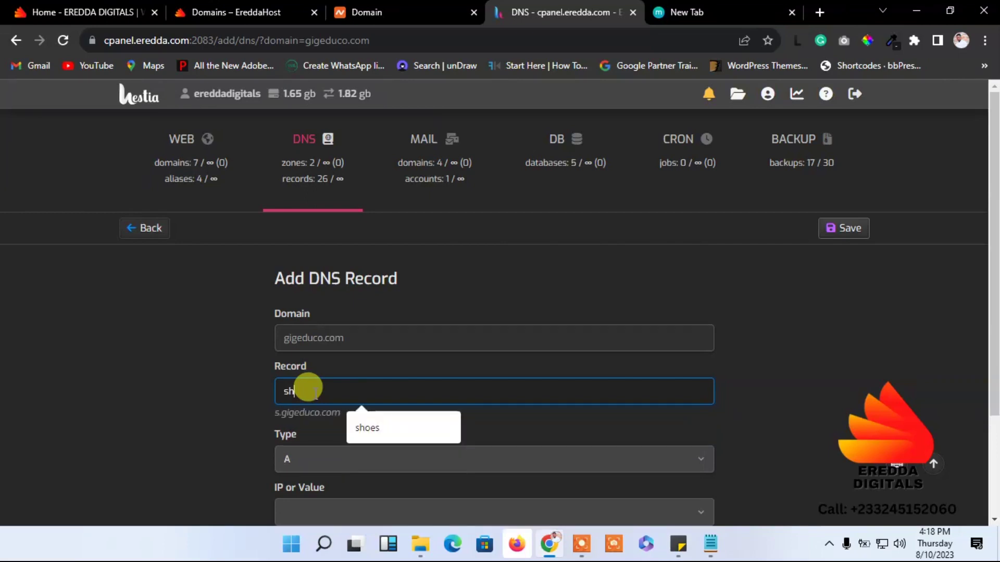
text(op)
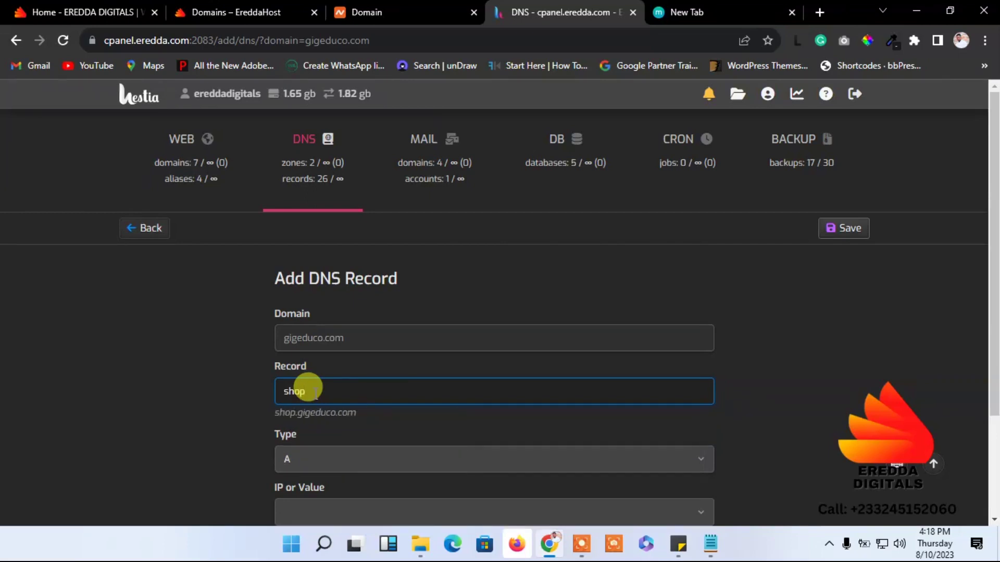
key(BackSpace)
key(BackSpace)
key(BackSpace)
key(BackSpace)
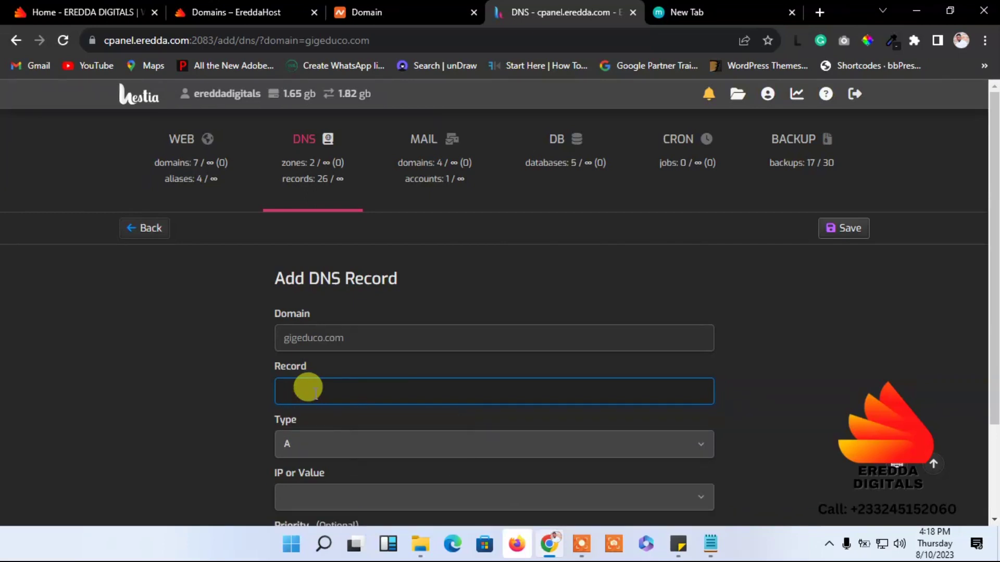
text(booksh)
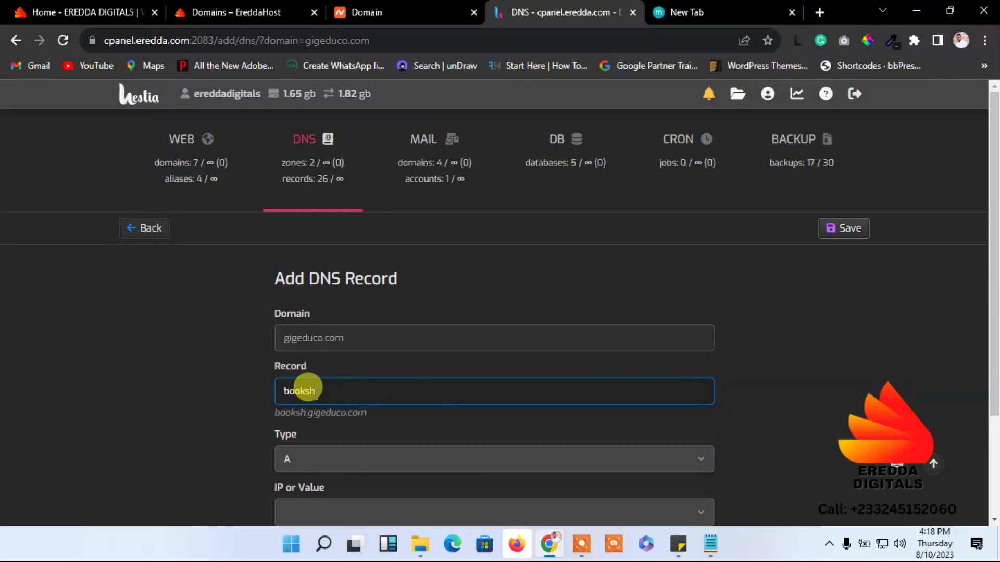
text(op)
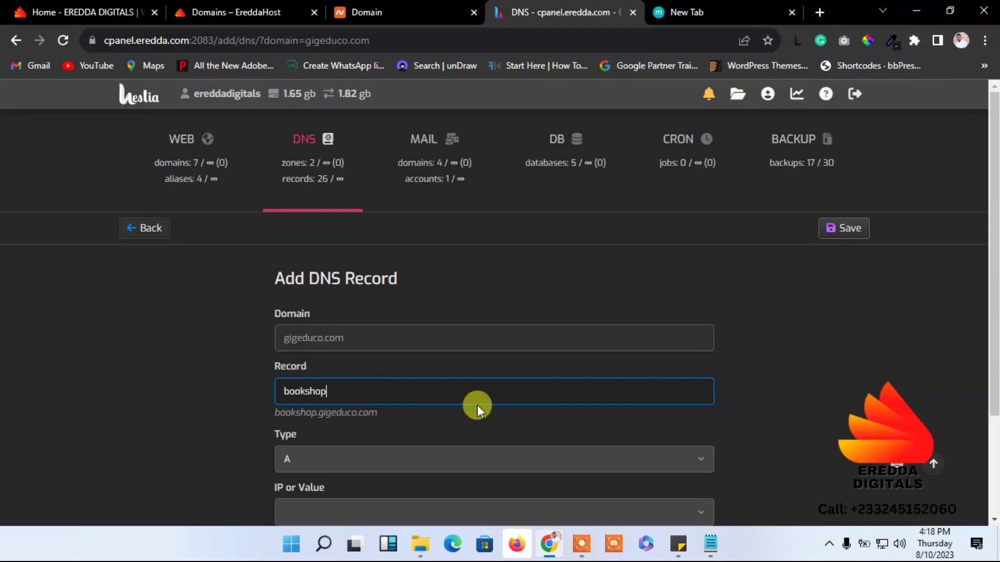
scroll(996, 319, down, 2)
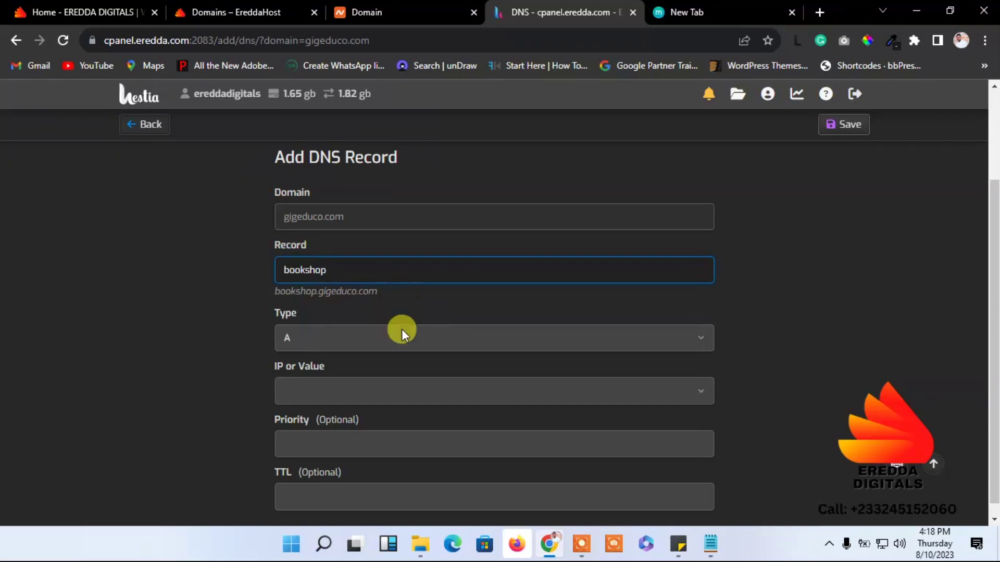
click(304, 388)
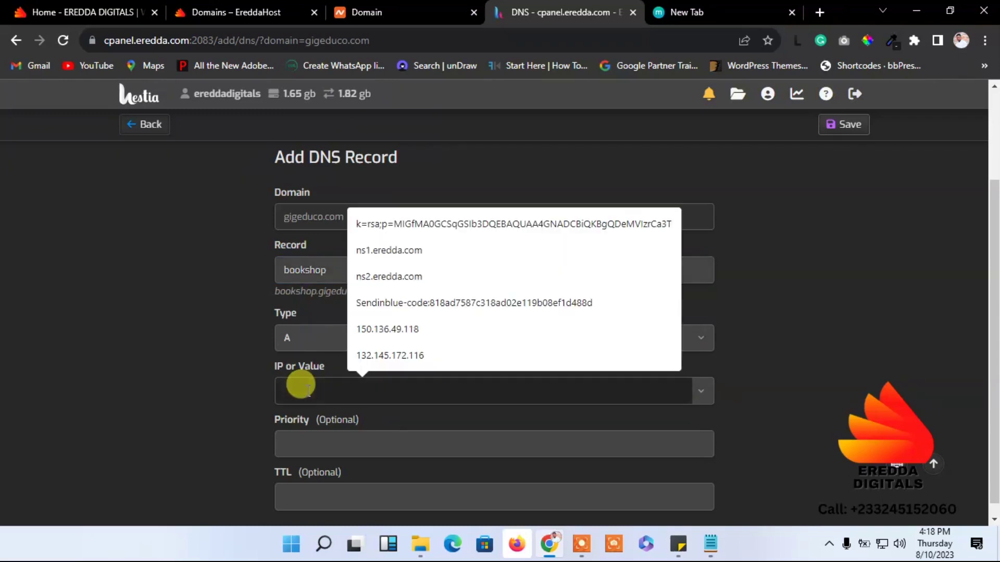
key(ctrl+v)
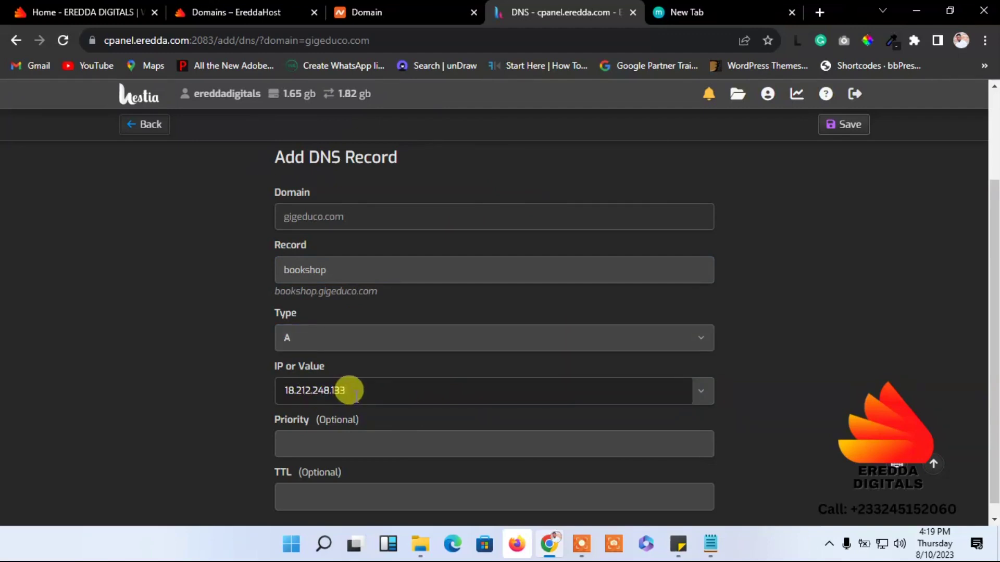
Step: Copy the full subdomain name bookshop.gigeduco.com from the form's hint
drag(380, 293, 273, 292)
right_click(273, 292)
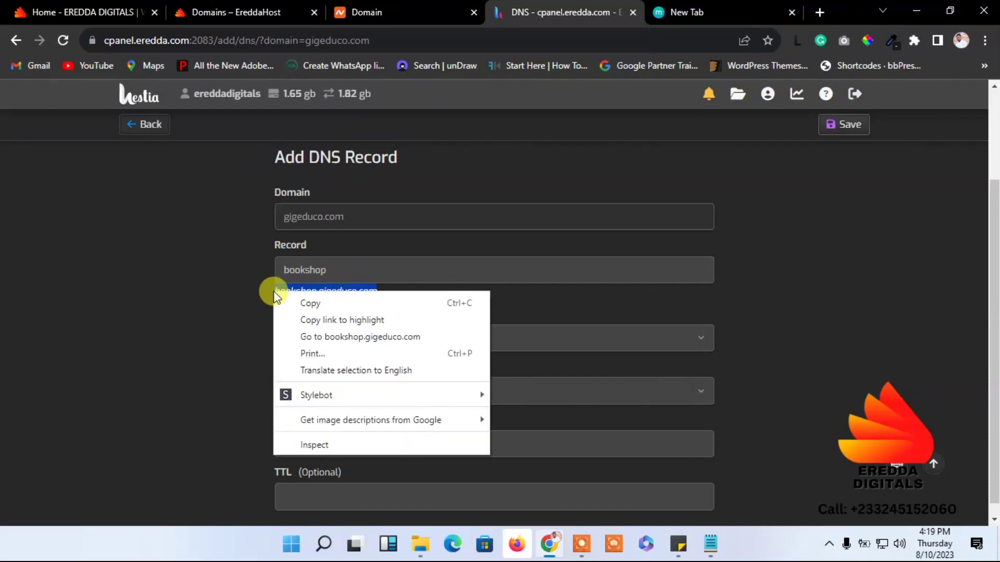
click(308, 302)
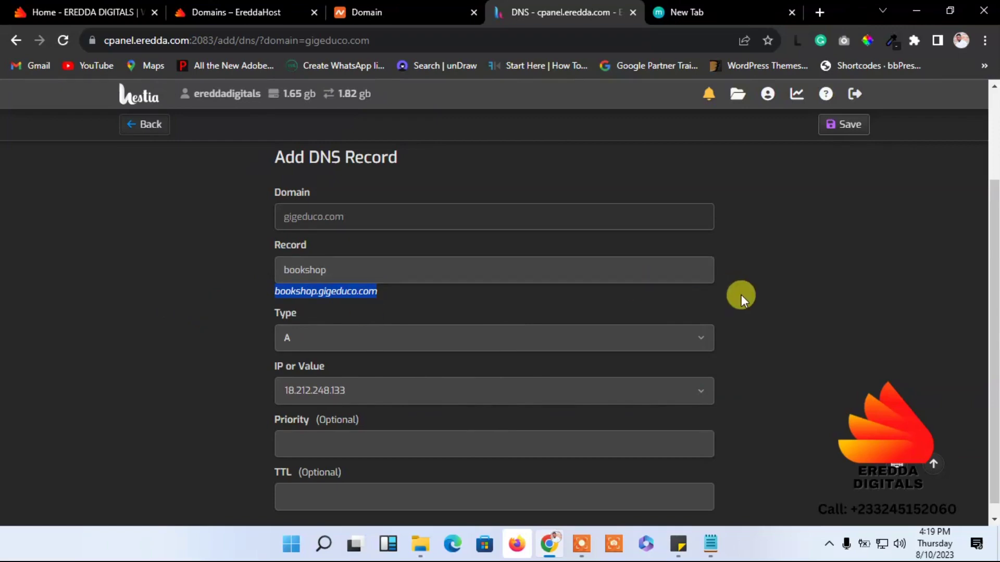
drag(996, 304, 867, 323)
click(866, 324)
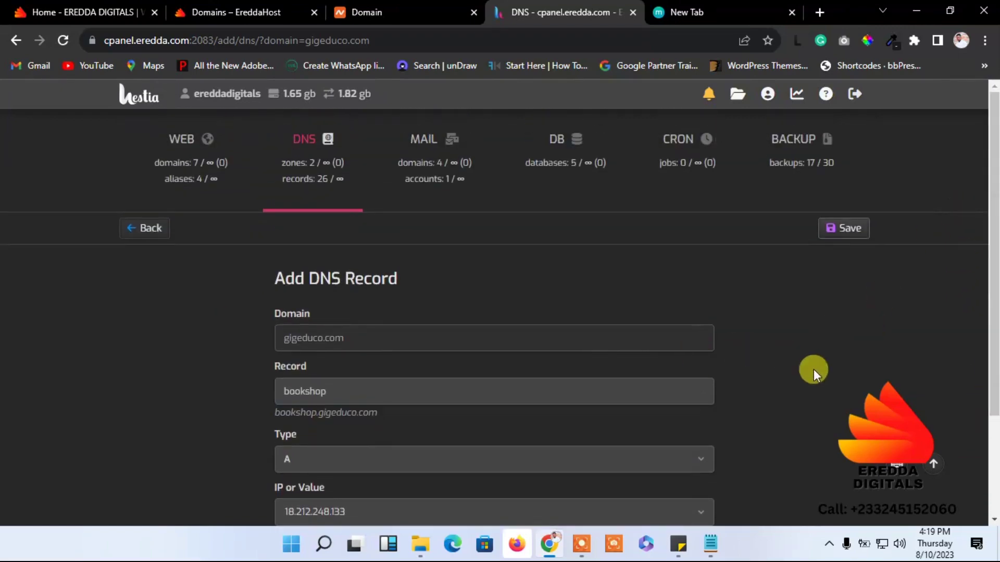
Step: Keep record type A, save the bookshop record, and return to the web domains list
click(302, 460)
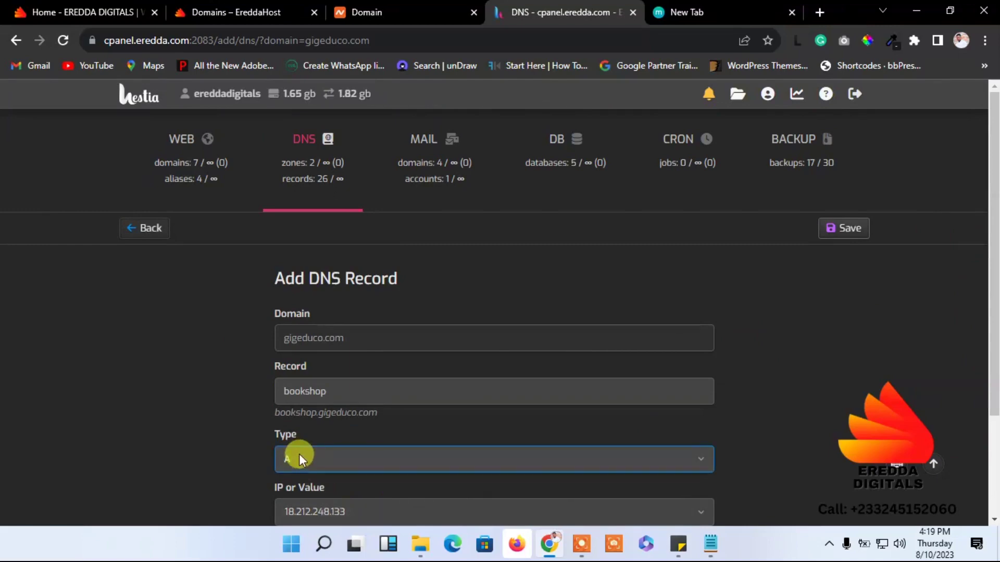
click(299, 454)
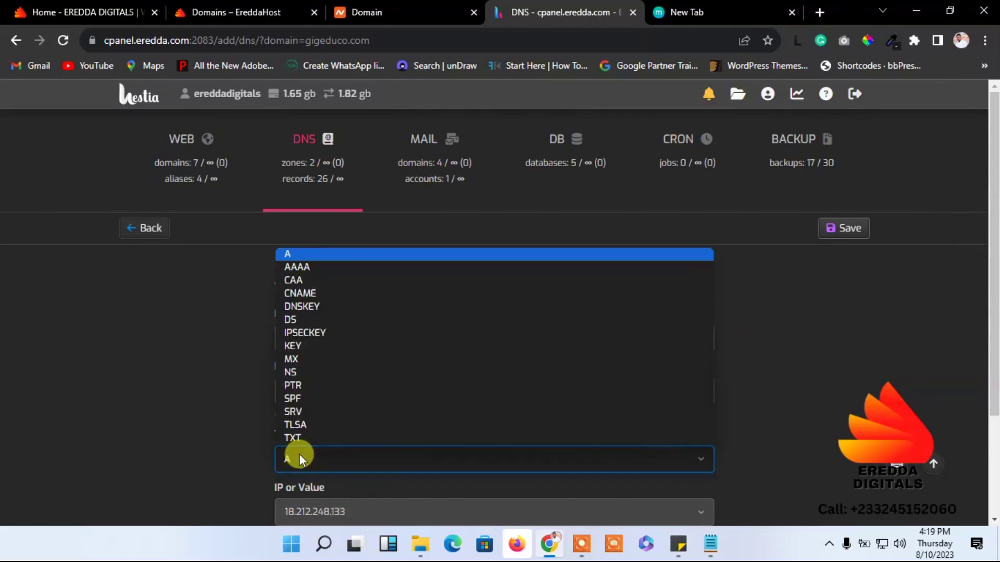
click(299, 454)
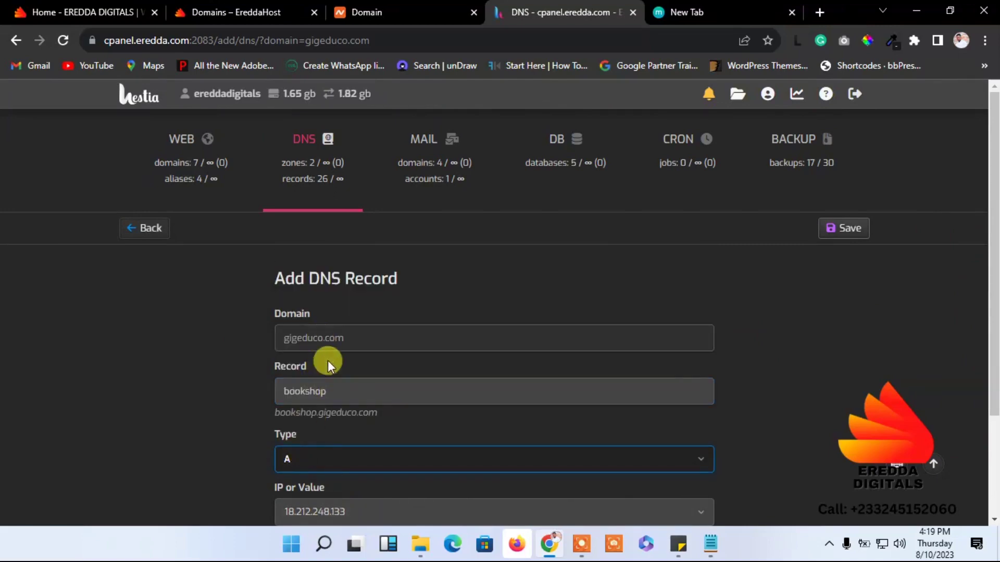
click(320, 392)
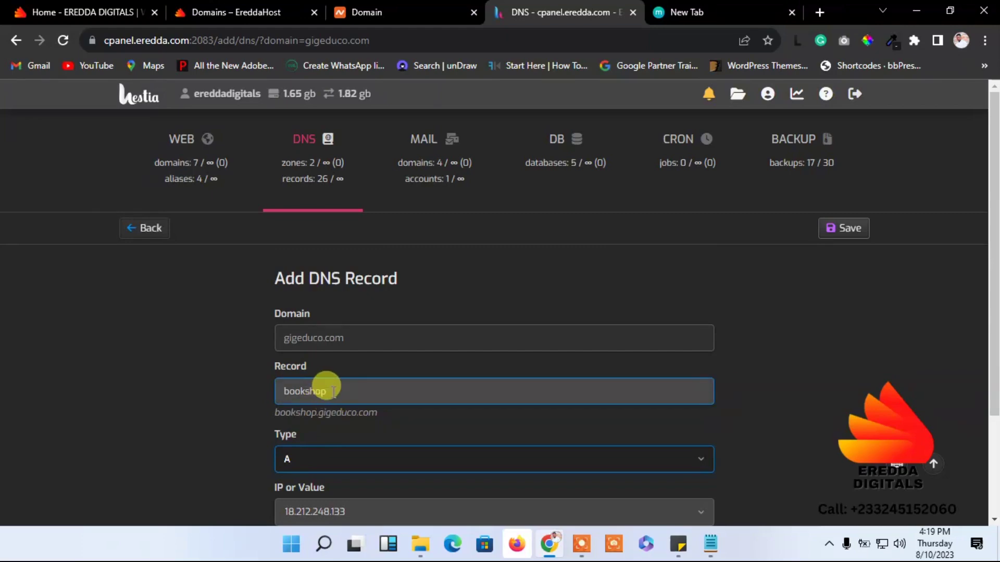
click(786, 270)
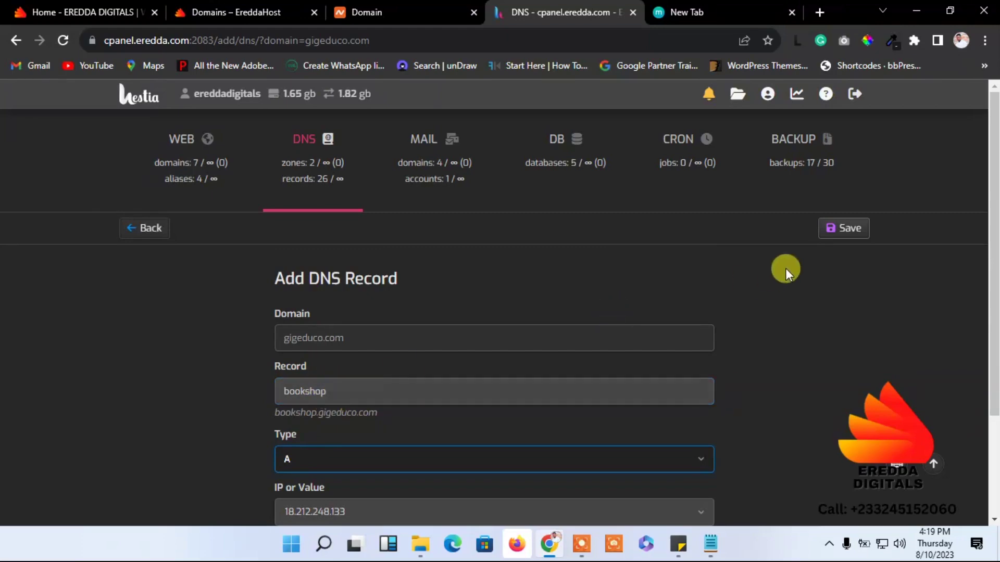
click(838, 232)
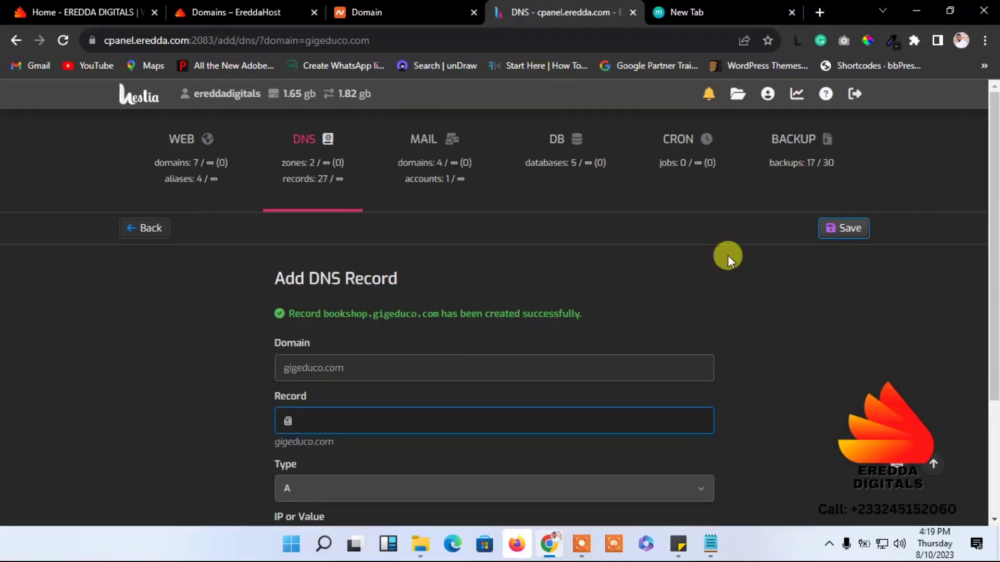
click(151, 231)
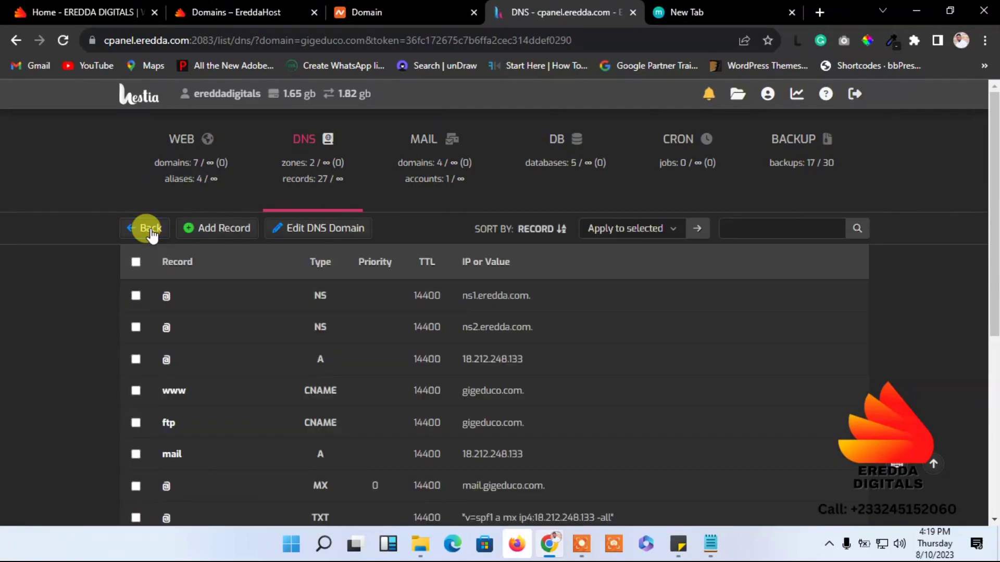
click(172, 153)
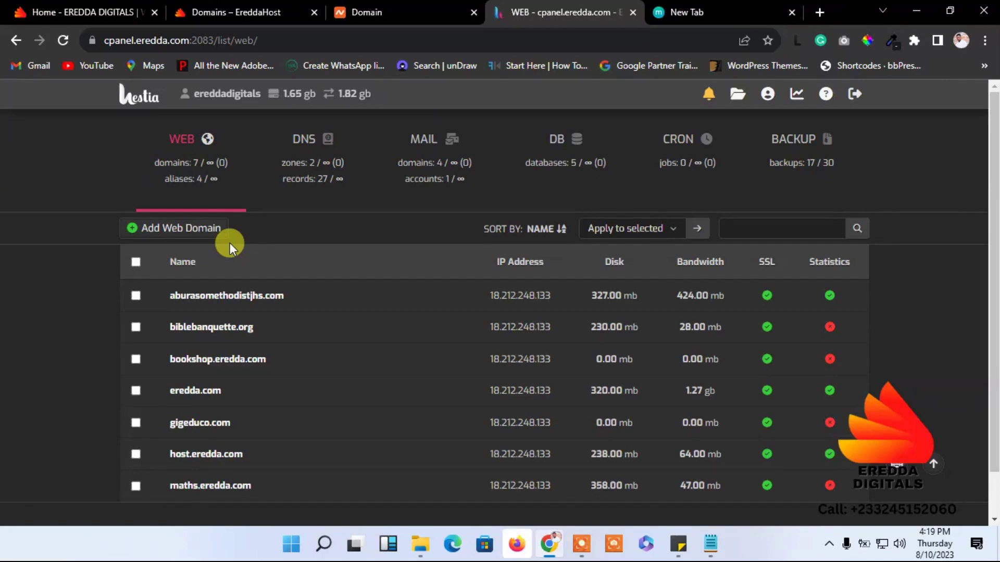
Step: Add bookshop.gigeduco.com as a new web domain and save it
click(175, 236)
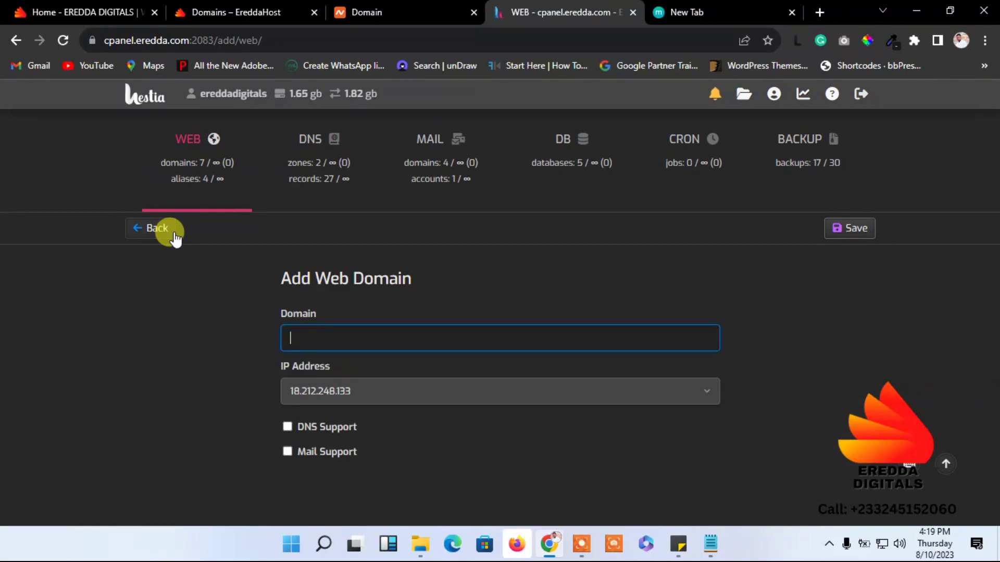
key(ctrl+v)
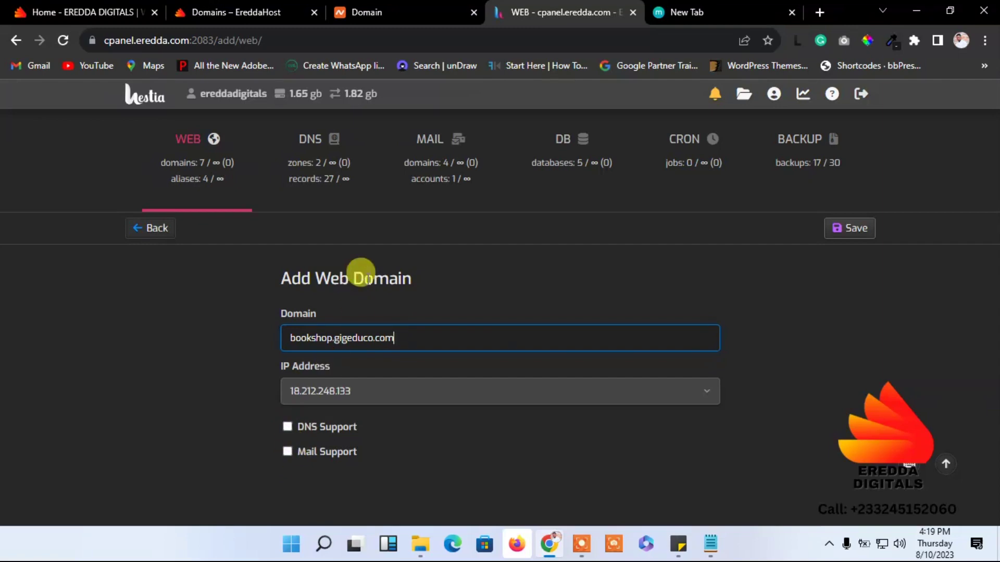
click(849, 228)
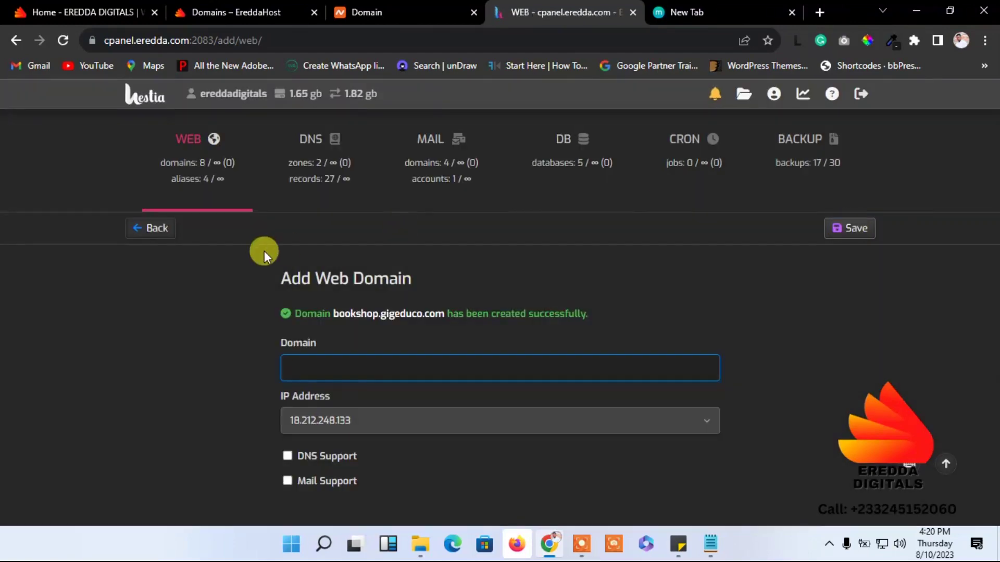
click(158, 228)
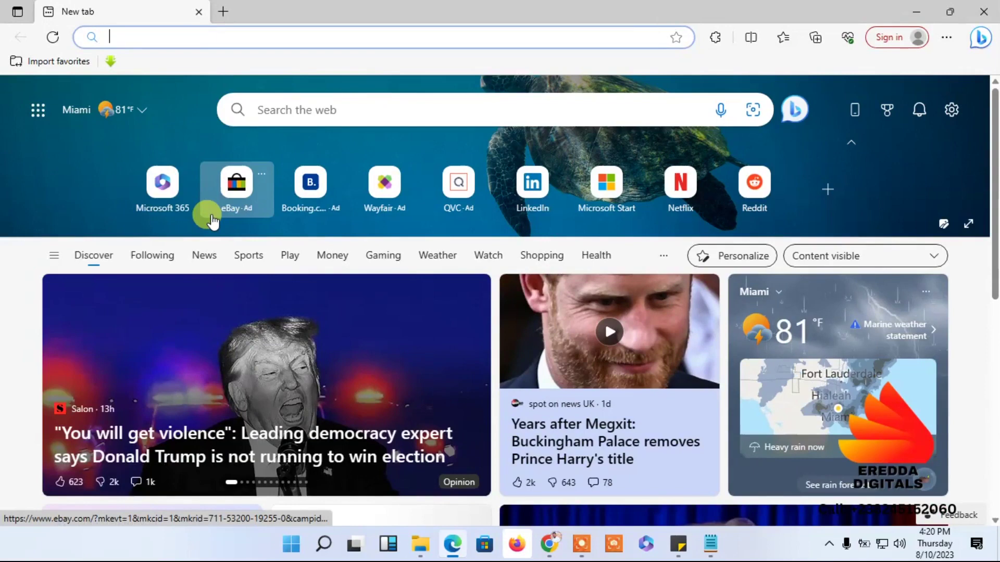
Step: Visit bookshop.gigeduco.com in a new Edge tab
key(ctrl+v)
key(Return)
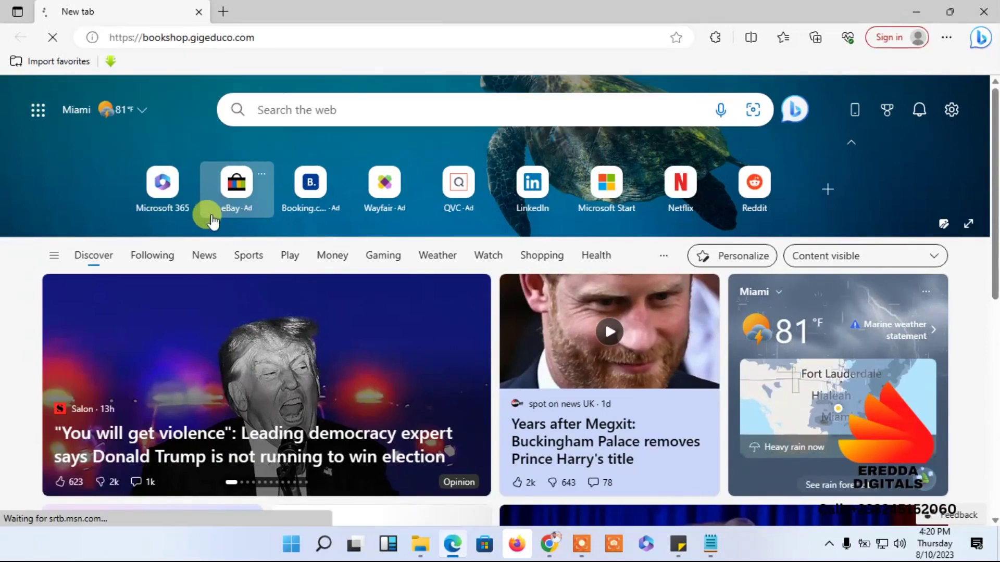